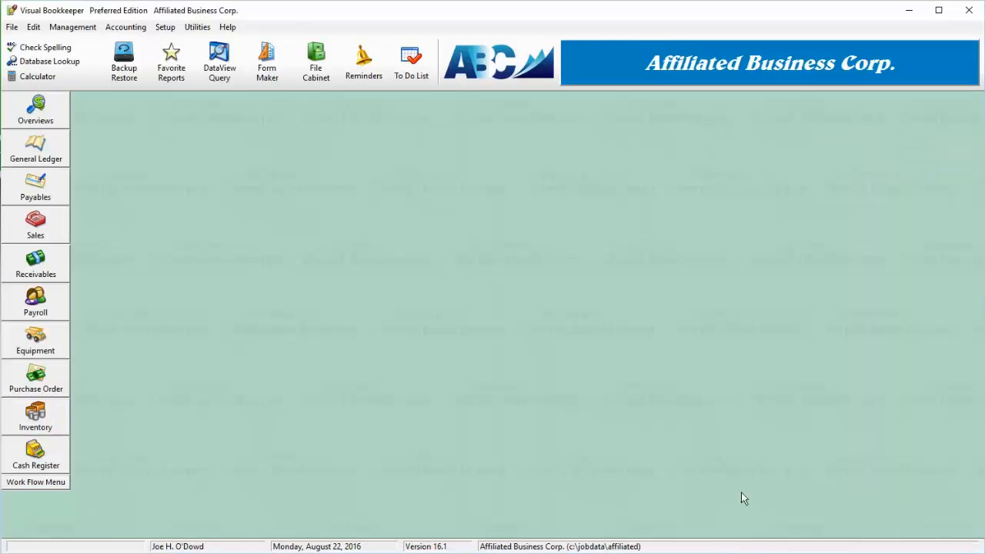
Open the General Ledger transactions from the General Ledger work flow
click(34, 157)
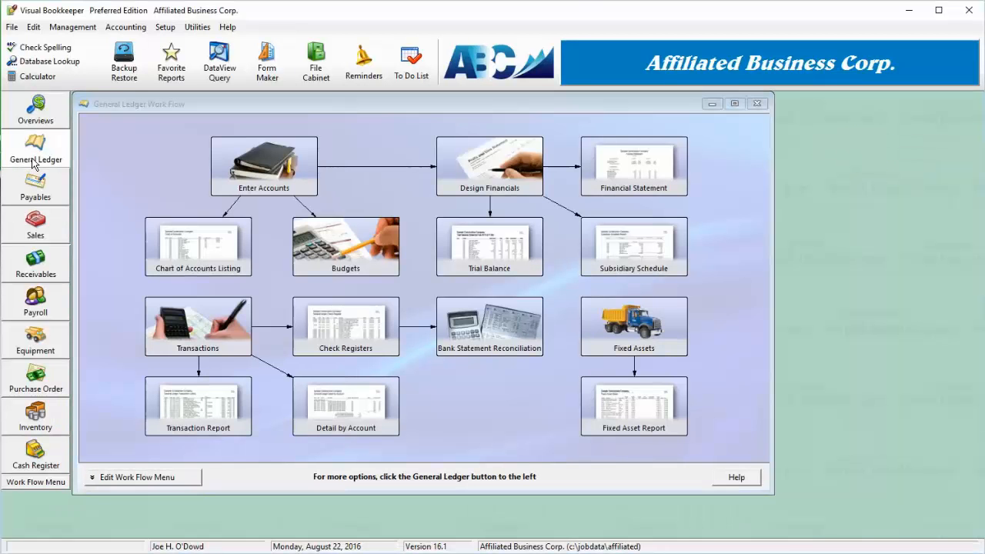
click(34, 163)
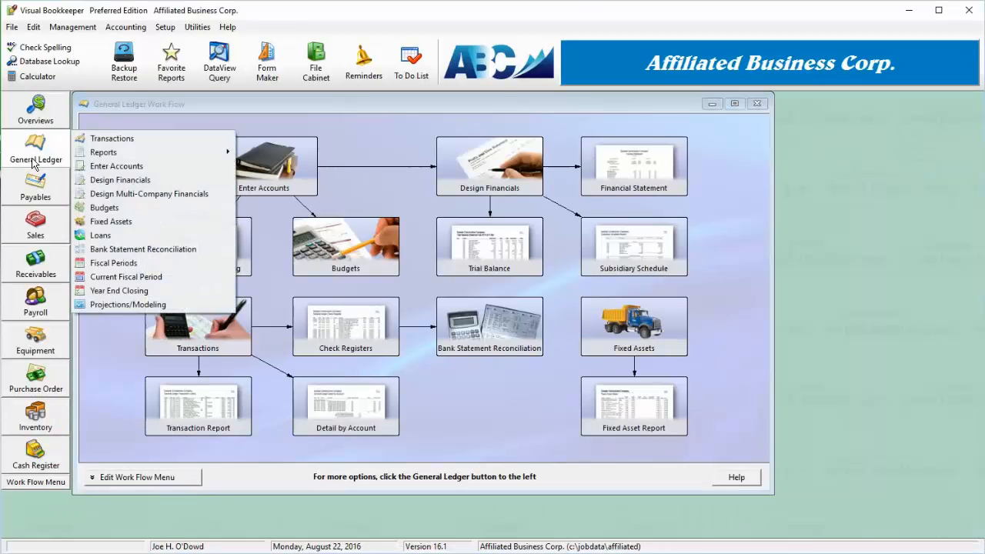
click(130, 407)
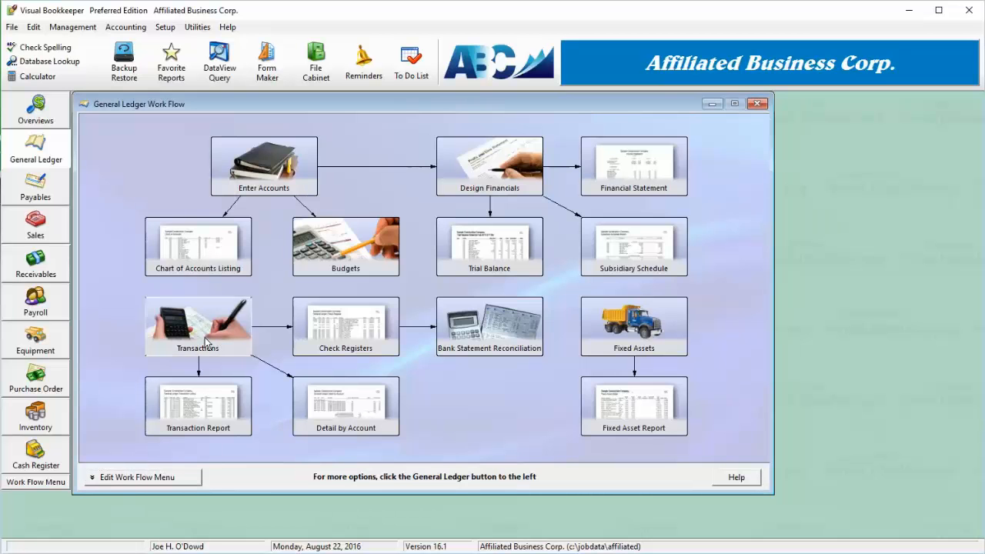
click(205, 337)
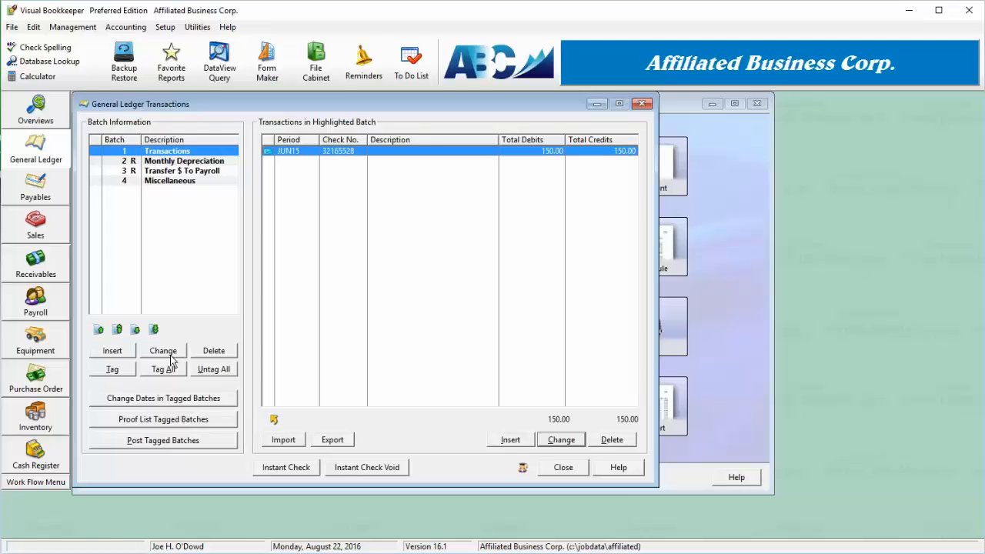
Review the settings of the Transactions batch and try the Repeating option with a frequency of 1 month
click(161, 351)
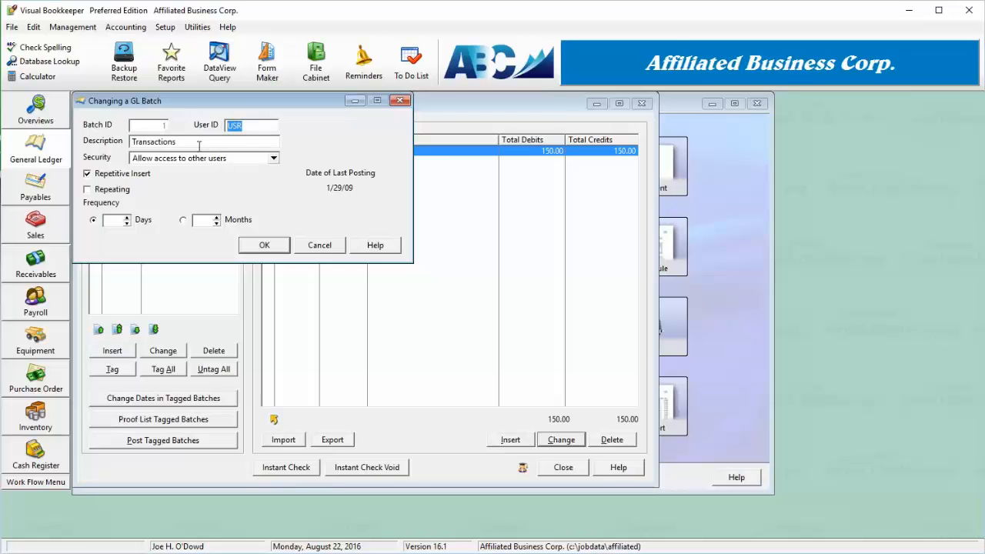
click(227, 145)
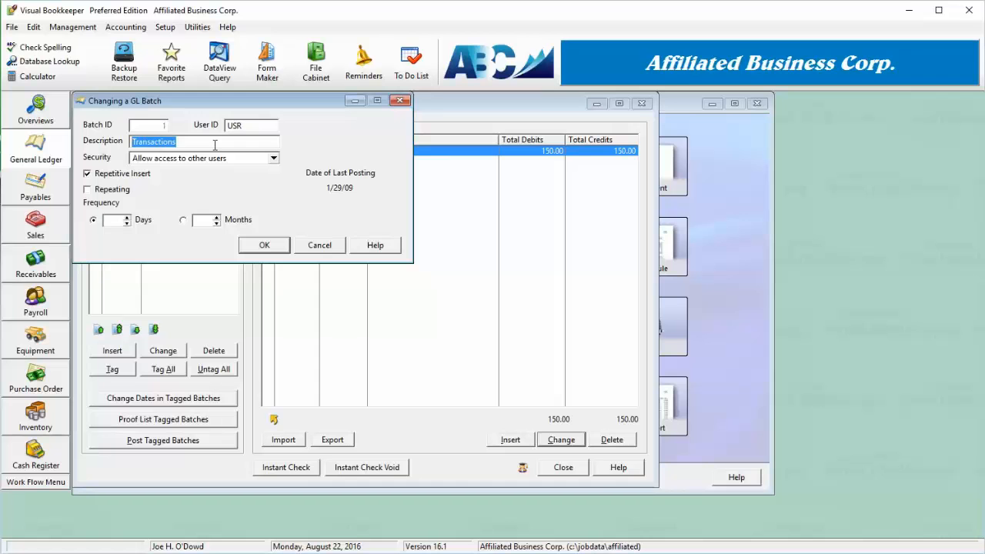
click(117, 194)
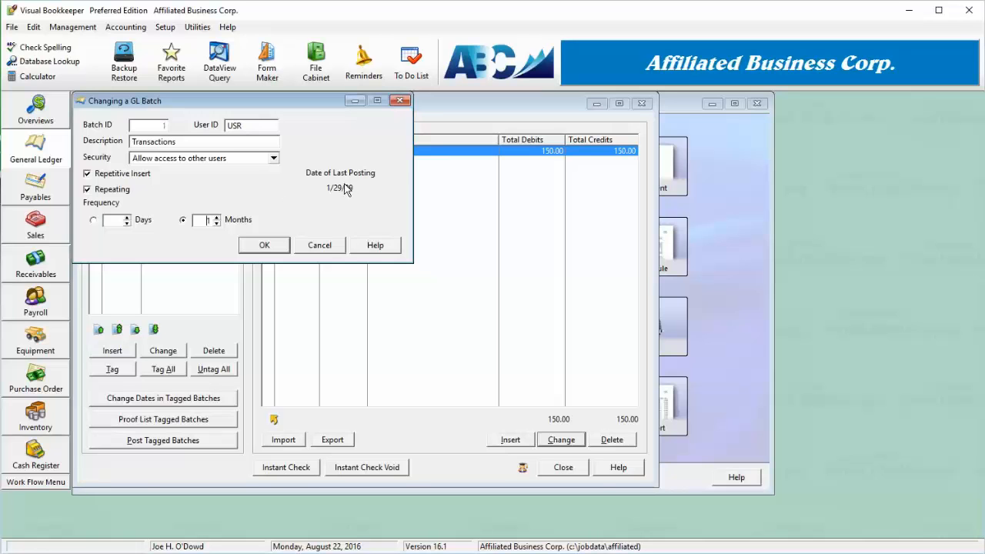
click(115, 192)
click(264, 245)
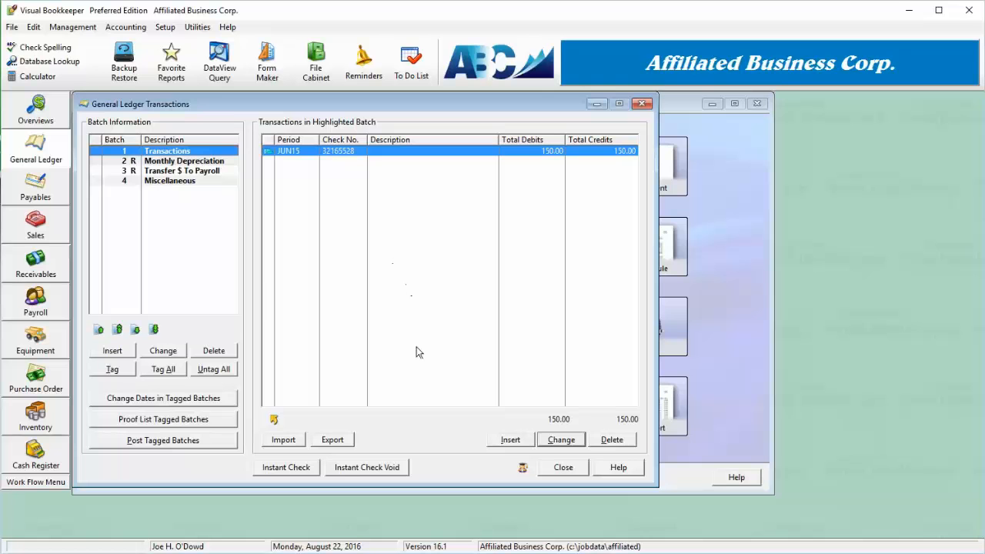
Start a new transaction group in the Transactions batch with the journal ID G/J General Journal Entry
click(508, 442)
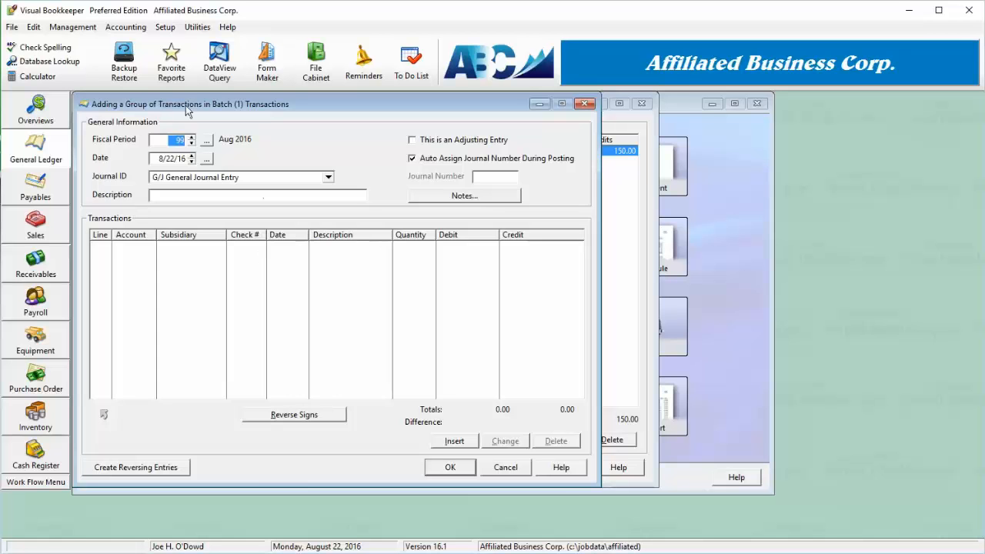
click(182, 177)
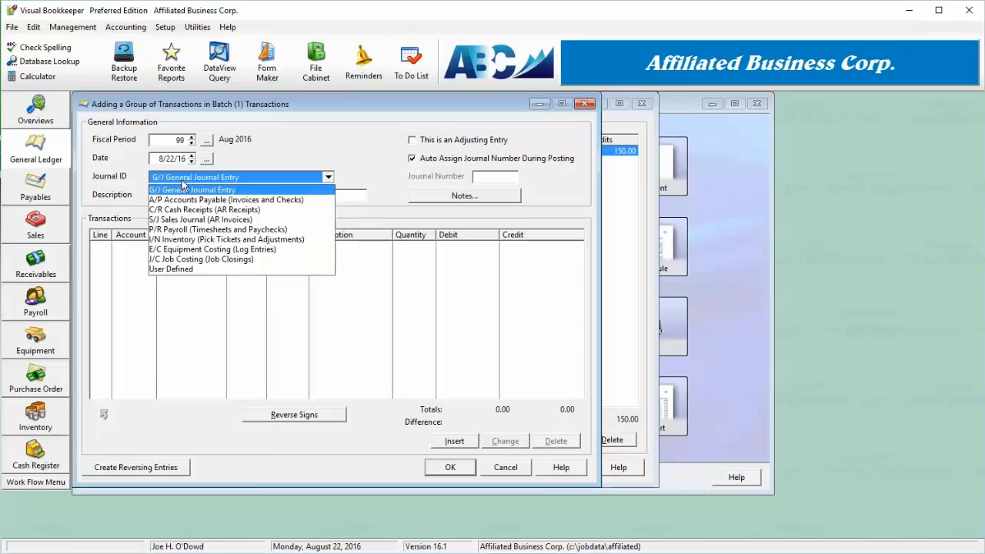
click(250, 179)
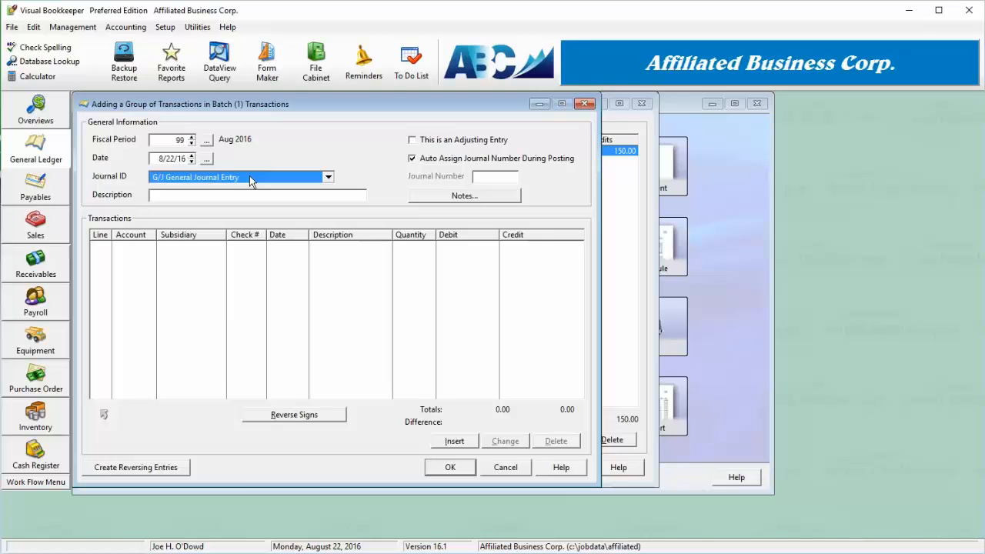
click(249, 180)
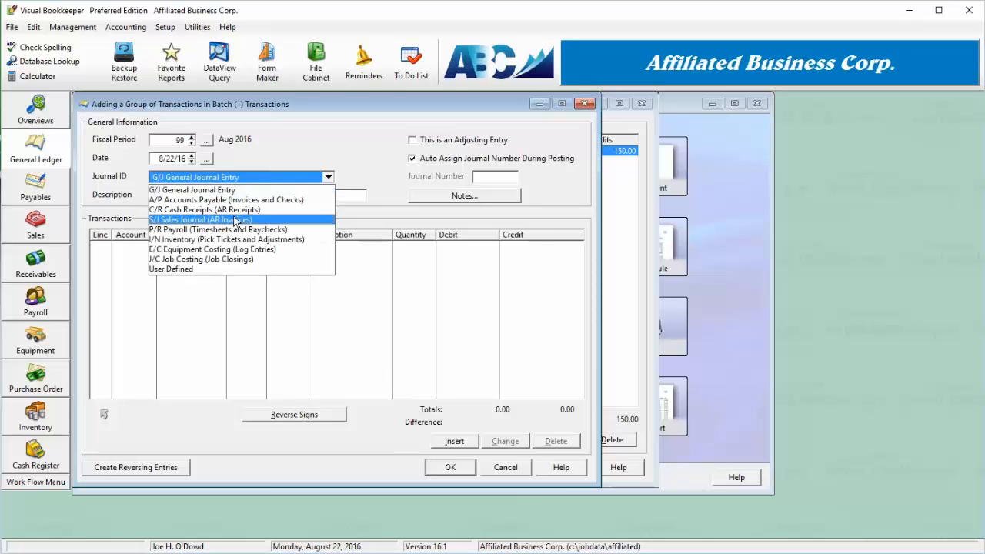
click(264, 189)
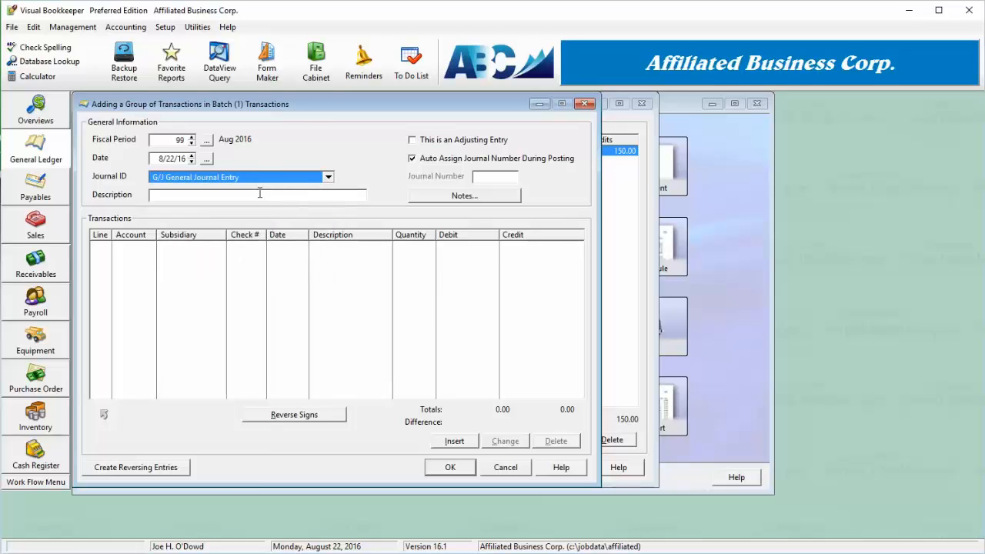
click(158, 159)
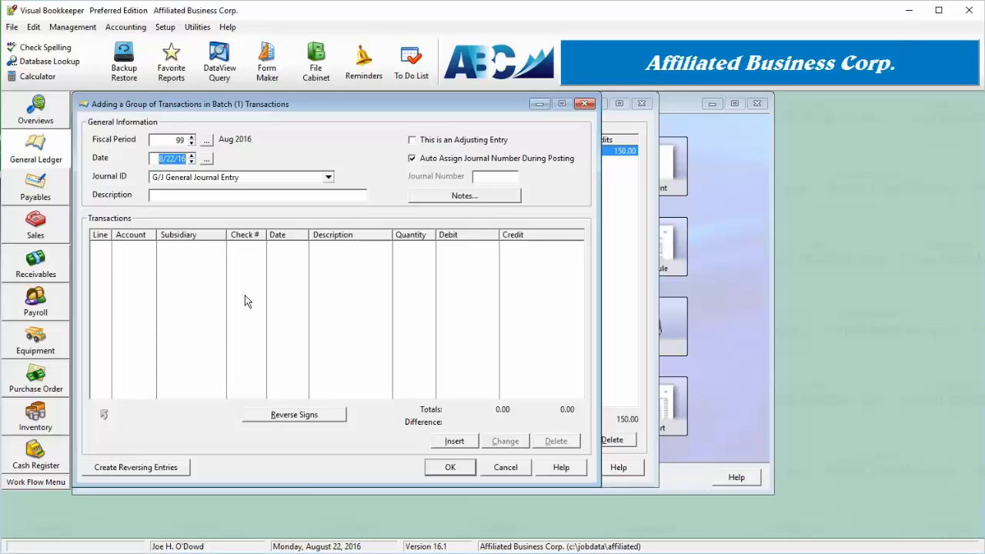
Try a manual journal number of 2214 for the group, clear it and restore automatic journal number assignment
click(427, 163)
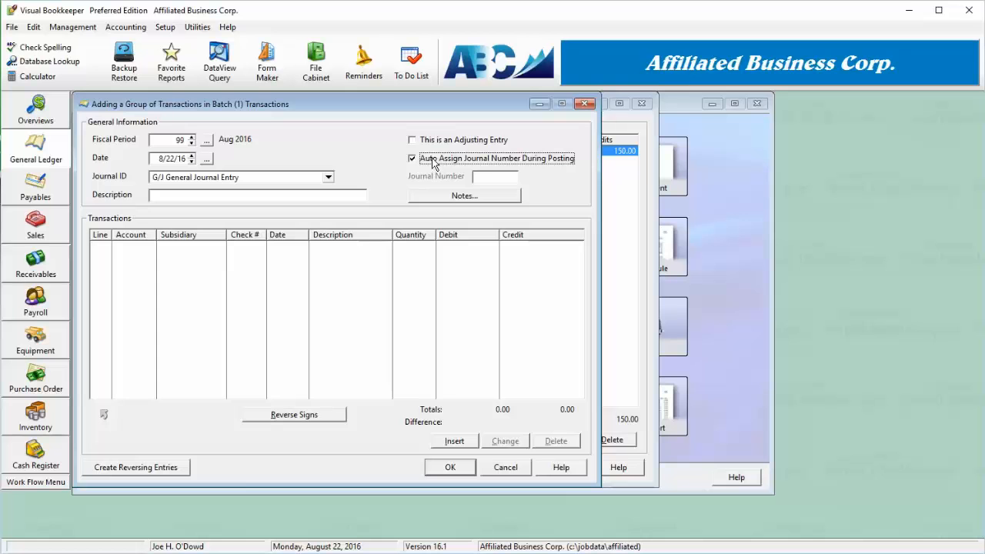
click(434, 160)
click(492, 180)
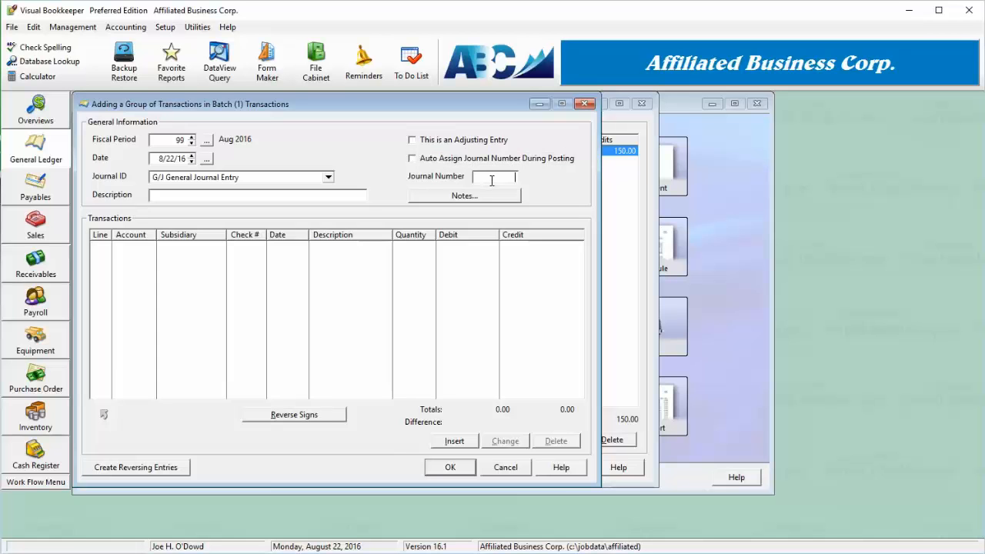
text(2214)
drag(495, 179, 523, 180)
key(BackSpace)
click(474, 157)
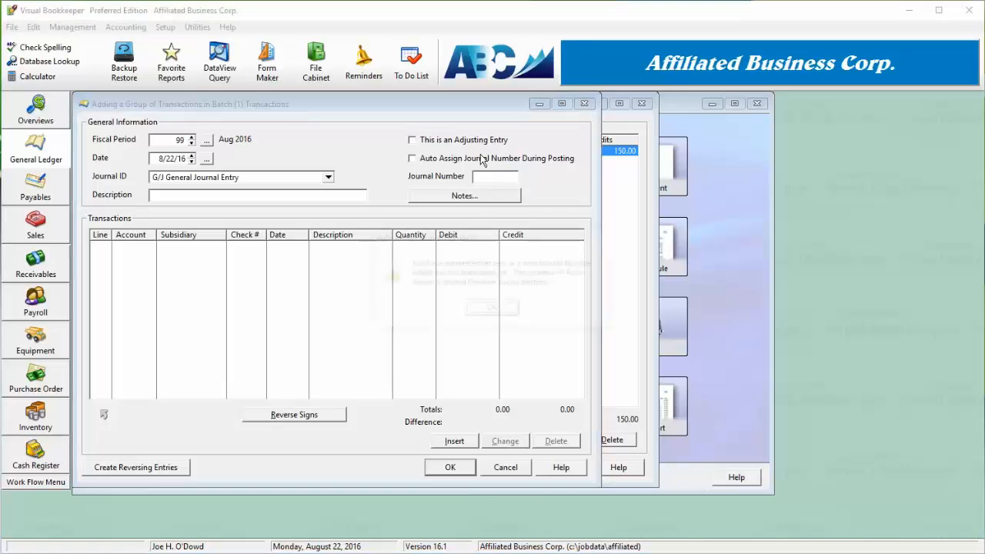
click(489, 309)
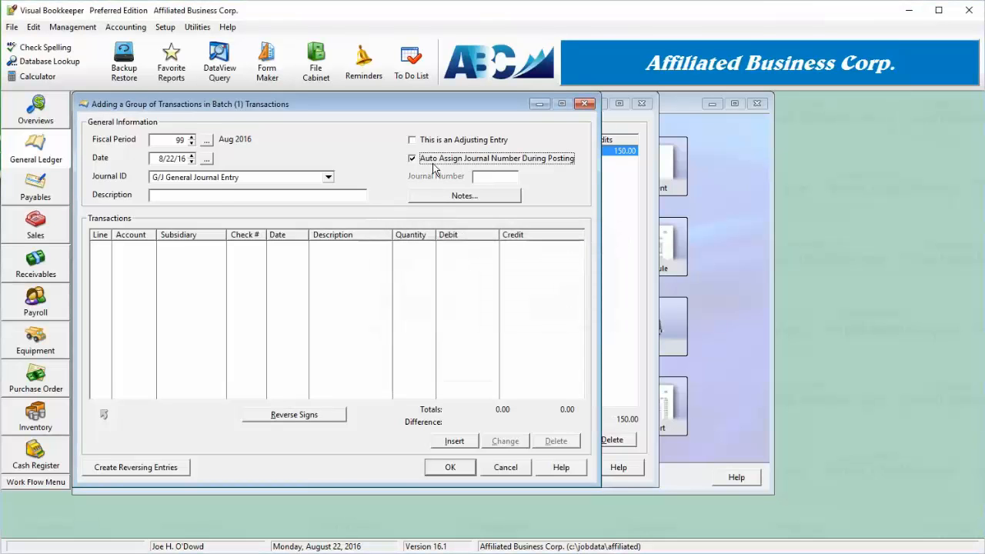
Describe the transaction group as "Check for Equipment"
click(222, 196)
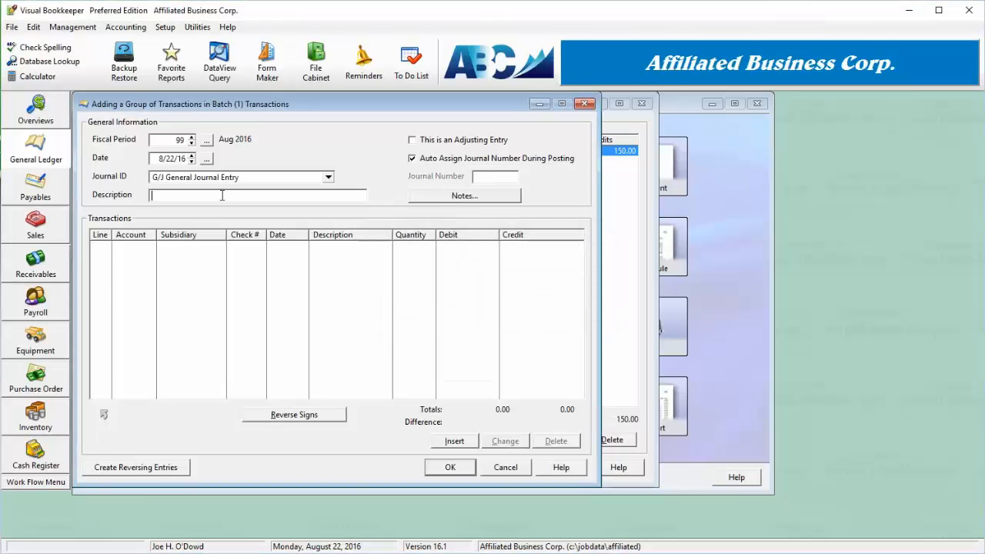
text(Check for Equipment)
Add a G/L Account transaction line to the group, using account 10200 Cash-Operating Account
click(453, 441)
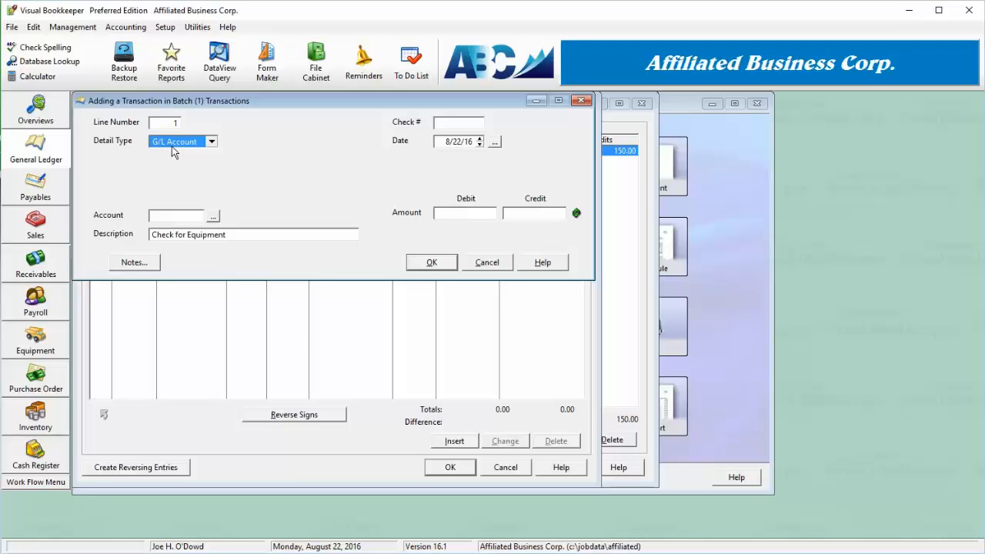
click(212, 144)
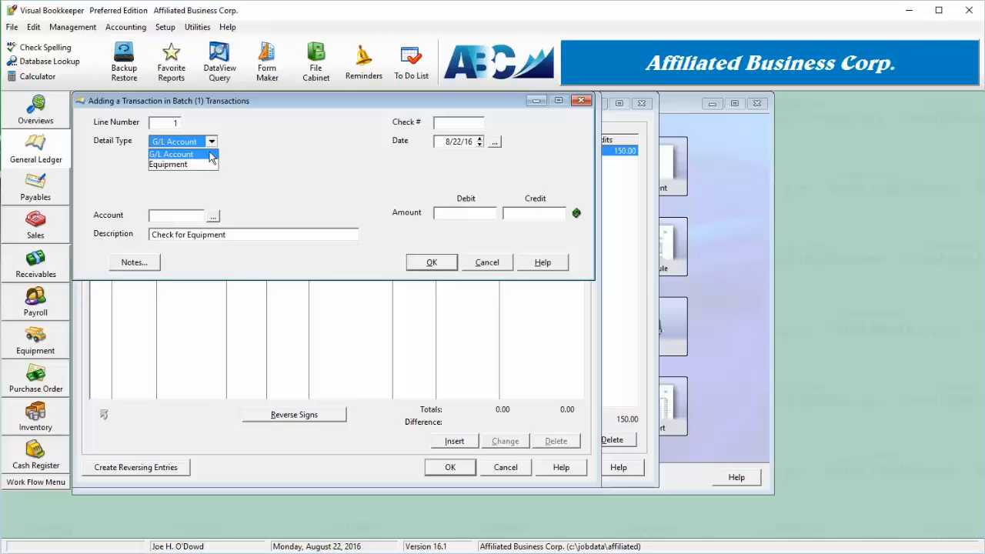
click(213, 146)
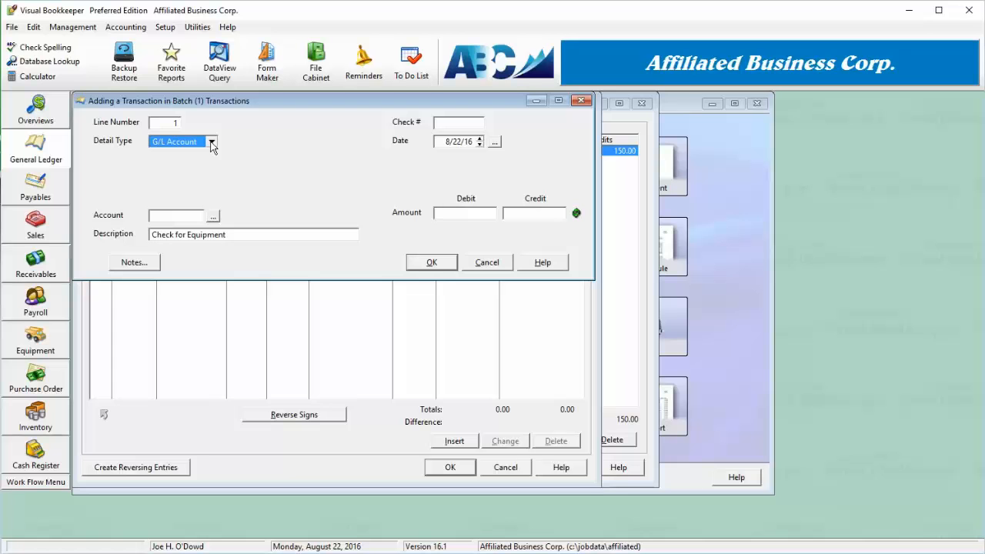
click(213, 216)
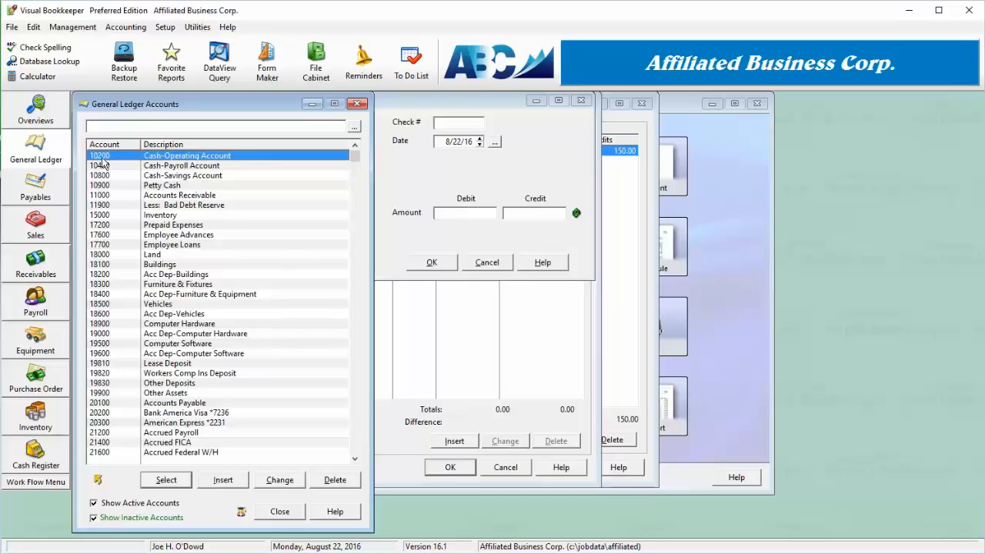
click(166, 480)
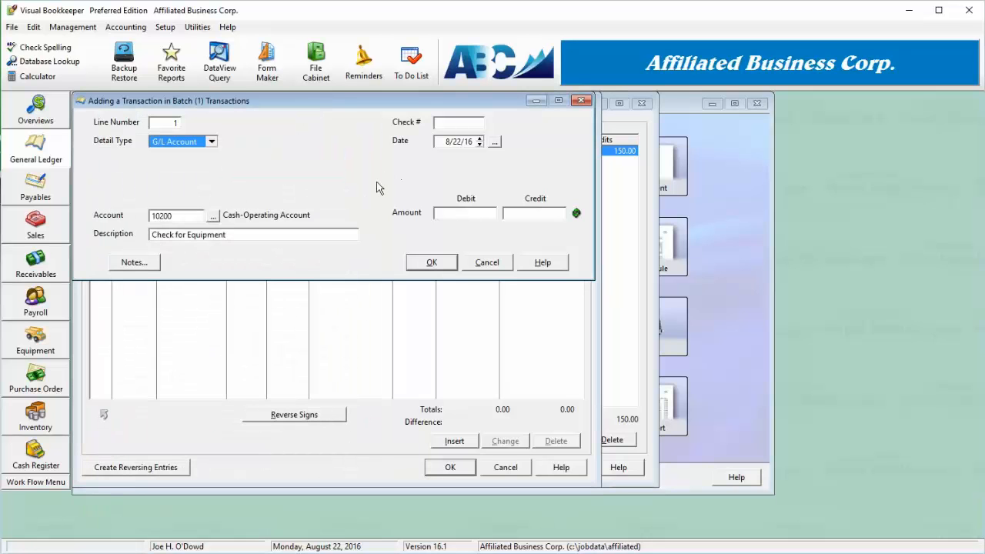
click(160, 235)
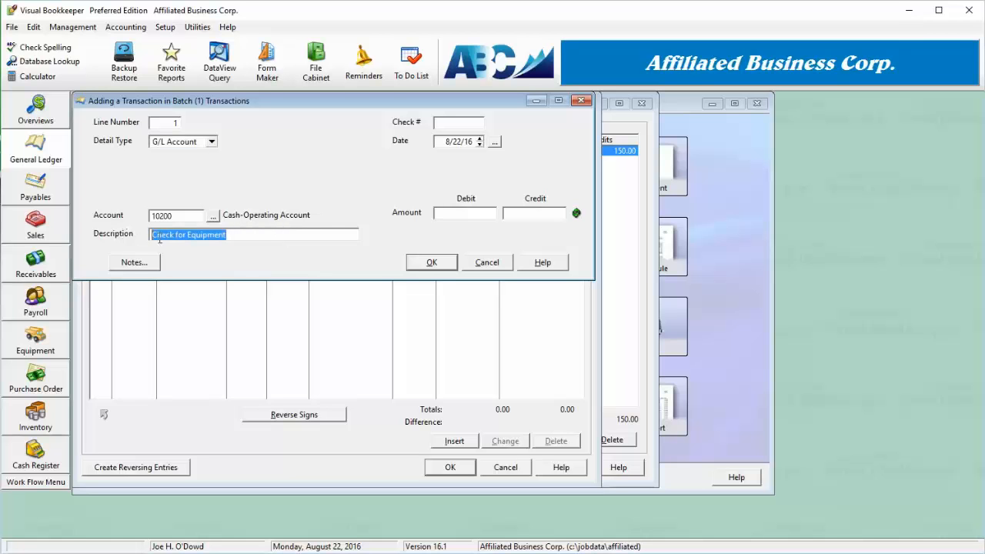
Give the line check number 22568 and a debit of 500, save it and dismiss the additional blank line
click(450, 125)
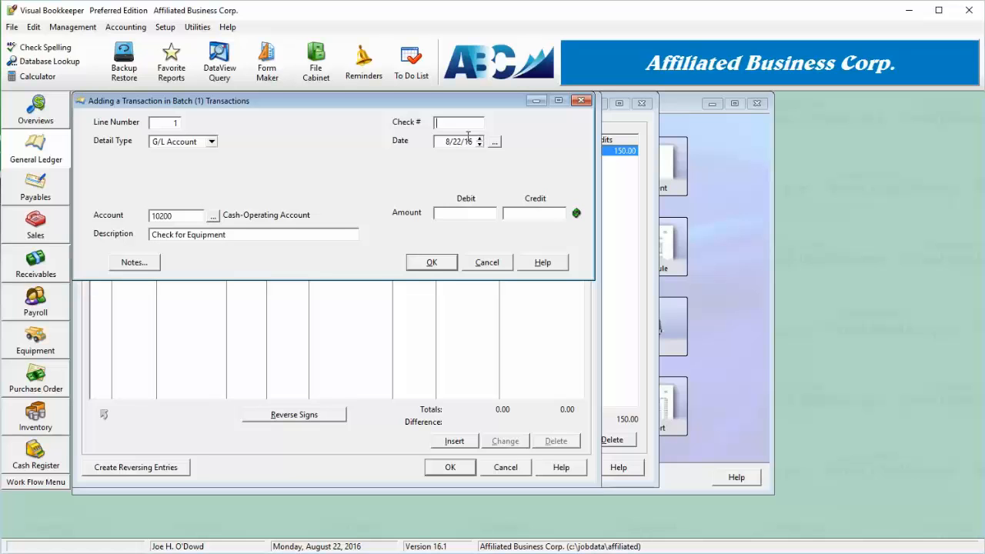
text(22568)
click(460, 146)
click(485, 213)
text(500)
click(432, 262)
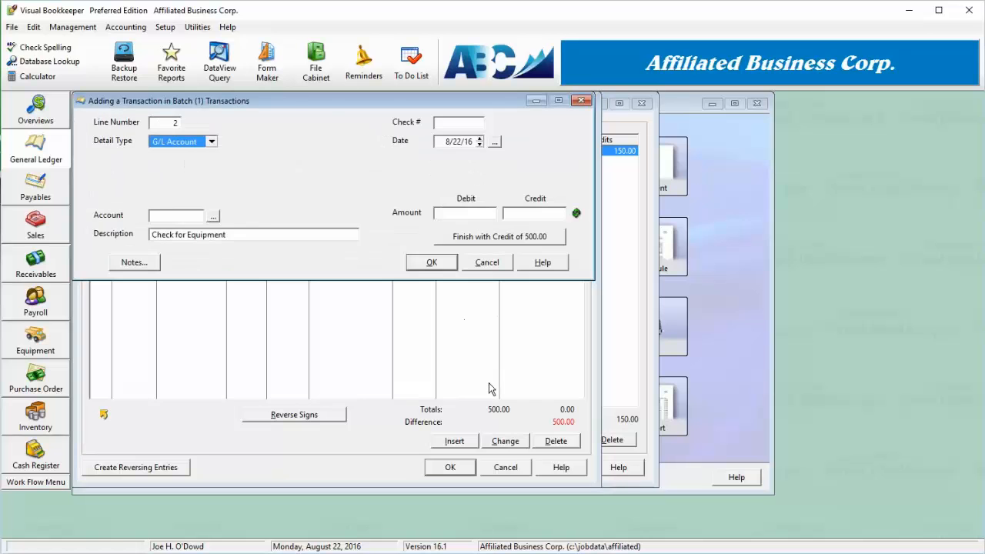
click(491, 265)
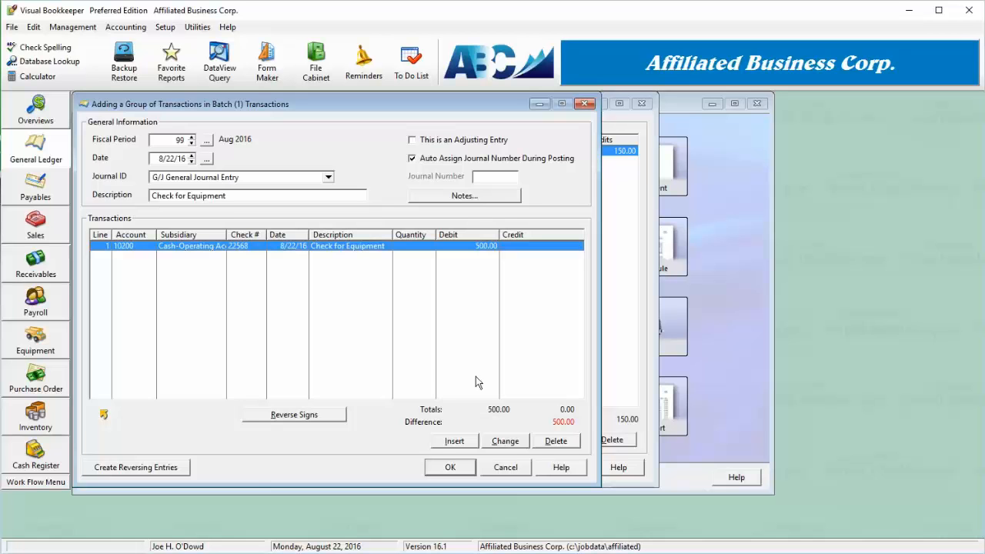
Add a second transaction line with detail type Equipment for equipment TR-01, the Delivery Van
click(442, 445)
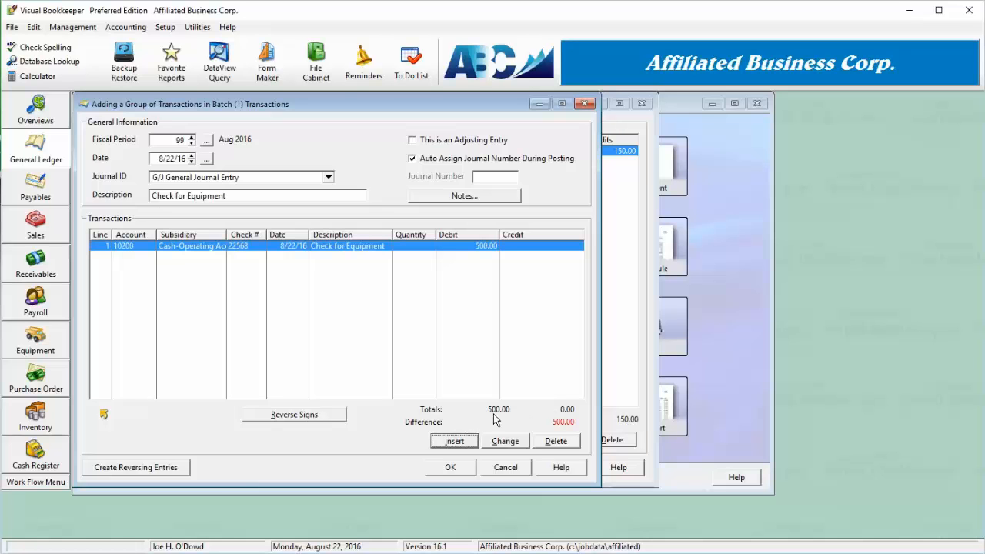
click(454, 441)
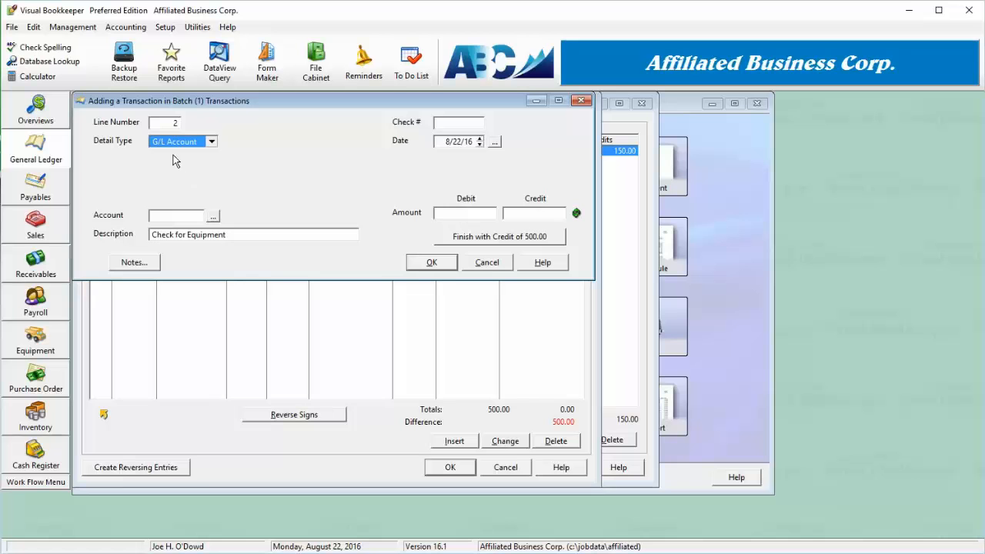
click(211, 142)
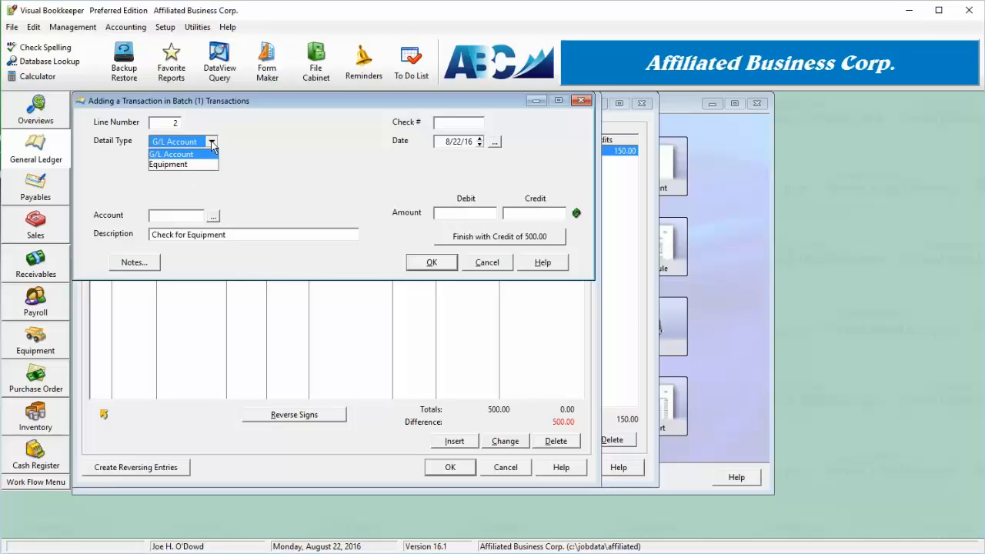
click(187, 165)
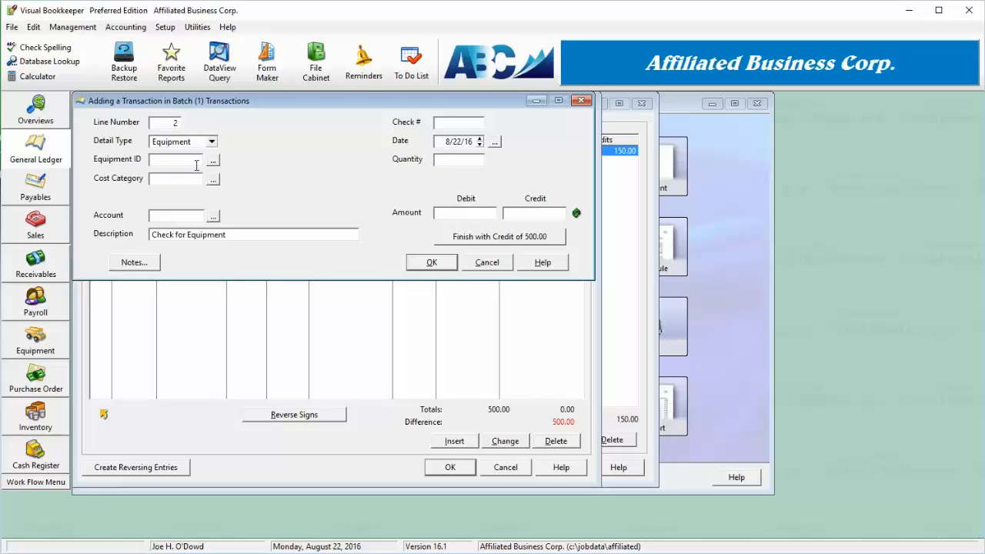
click(214, 161)
double_click(159, 161)
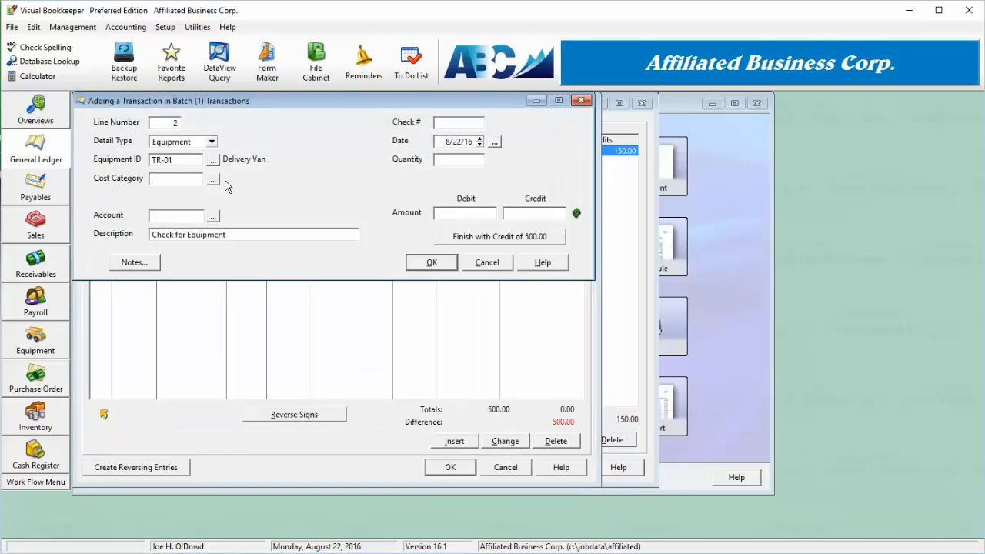
Assign the FUEL (Gasoline) cost category to the equipment line and select its account number
click(214, 179)
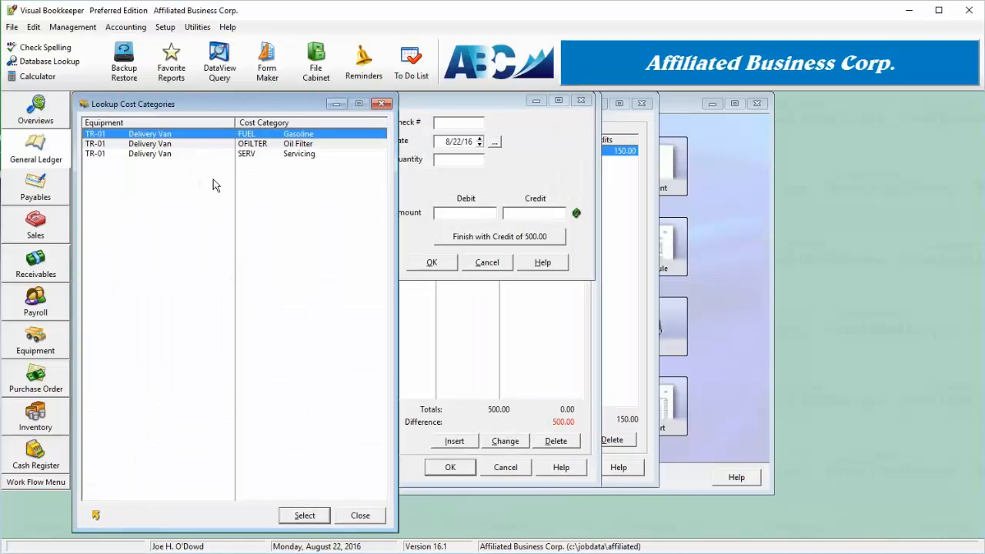
double_click(269, 138)
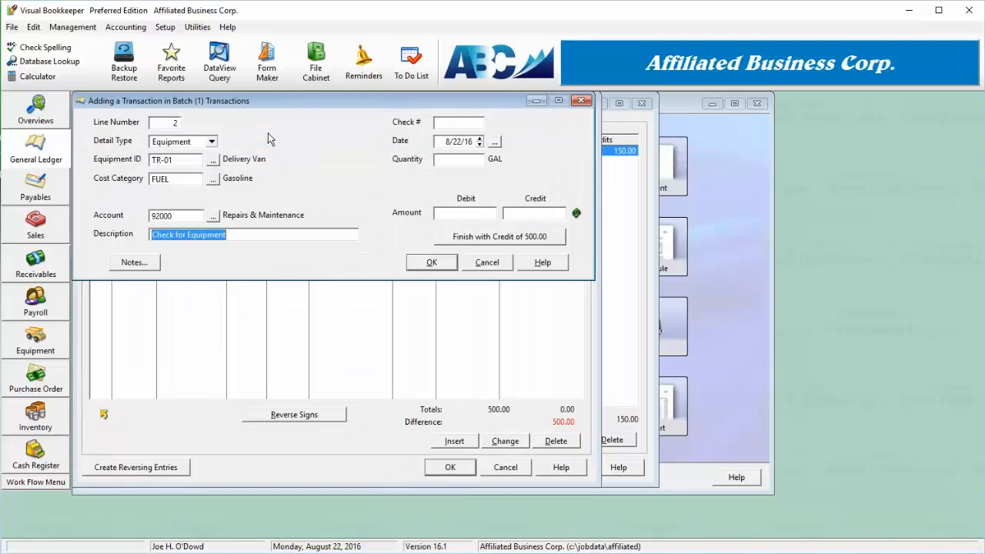
click(193, 215)
drag(193, 215, 120, 216)
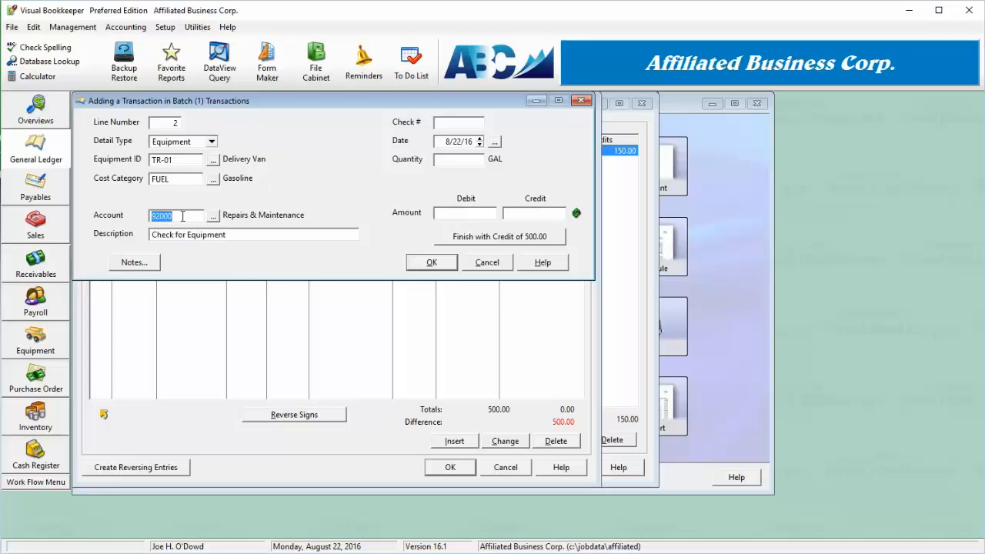
Give the equipment line a quantity of 200 gallons and a credit of 500, save it and dismiss the additional blank line
key(shift+Tab)
click(183, 216)
click(235, 235)
text(200)
click(518, 216)
click(531, 245)
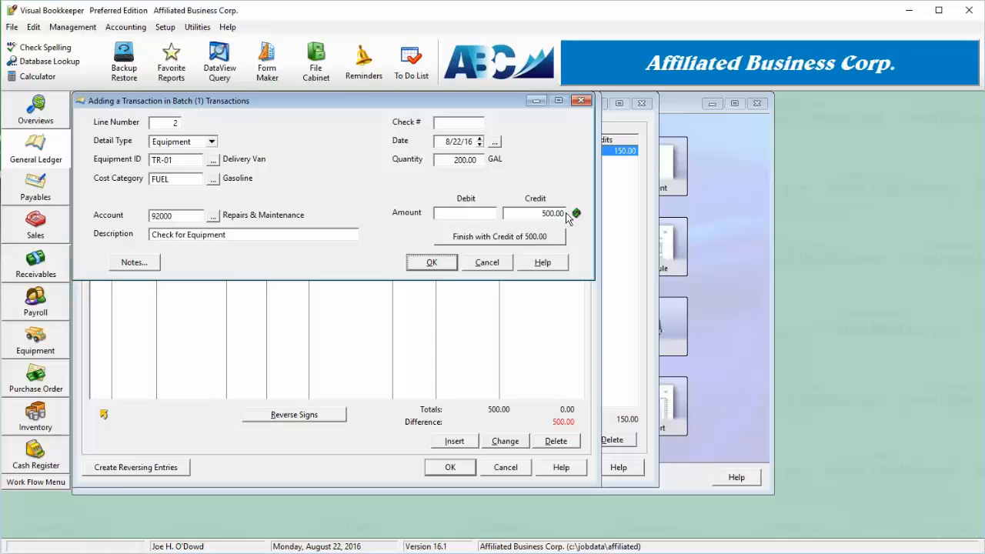
click(433, 263)
click(495, 259)
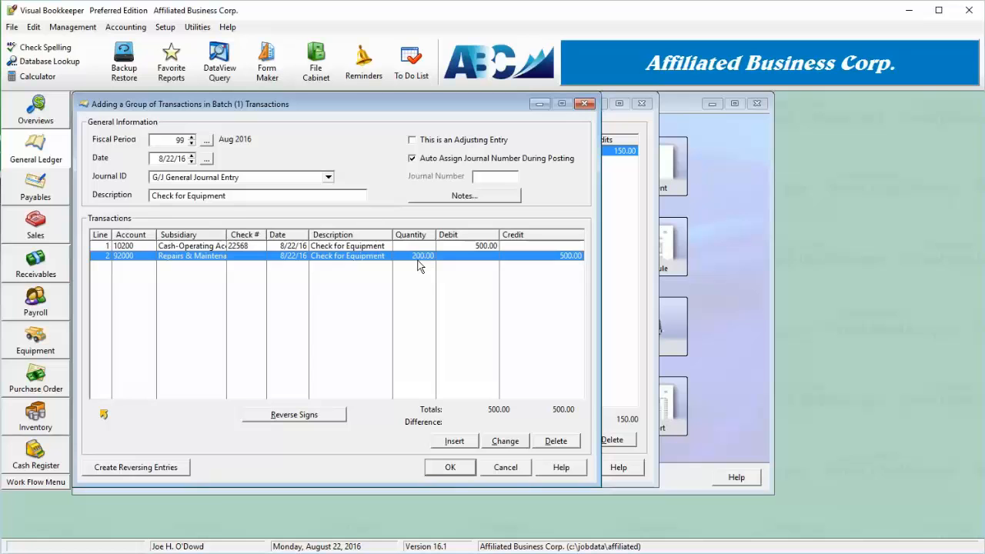
Save the Check for Equipment transaction group and dismiss the additional blank group
click(291, 257)
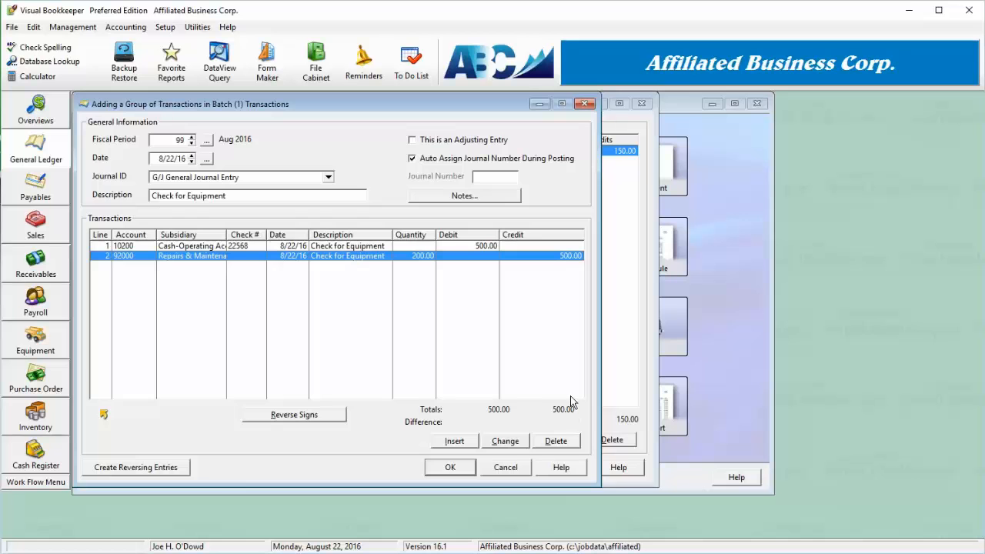
click(447, 469)
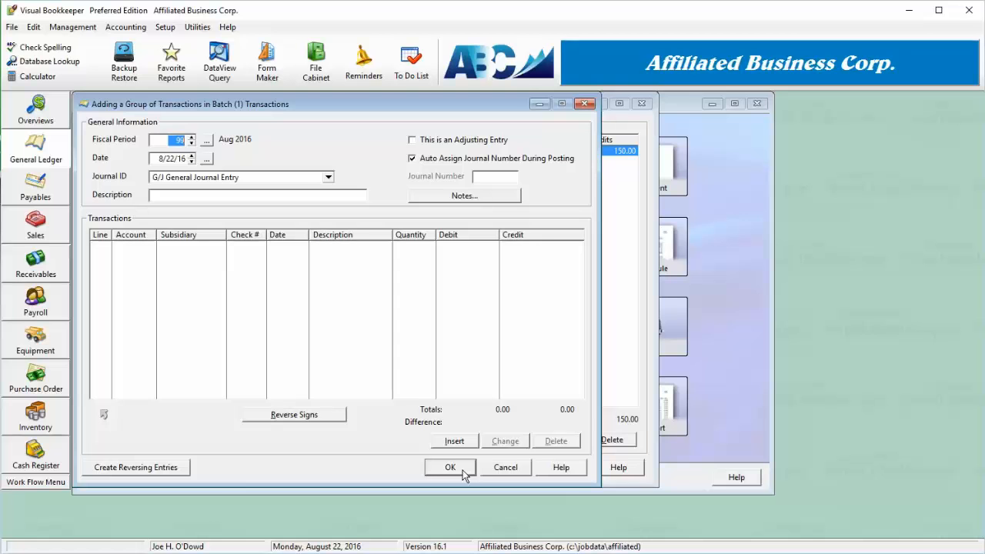
click(509, 468)
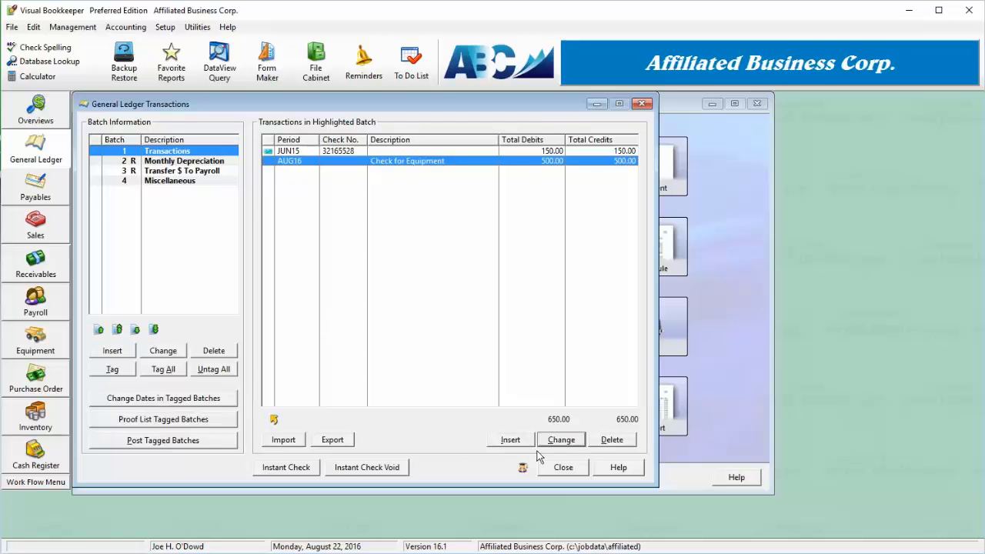
Reopen the Check for Equipment group to review its transaction lines and close it again
click(561, 440)
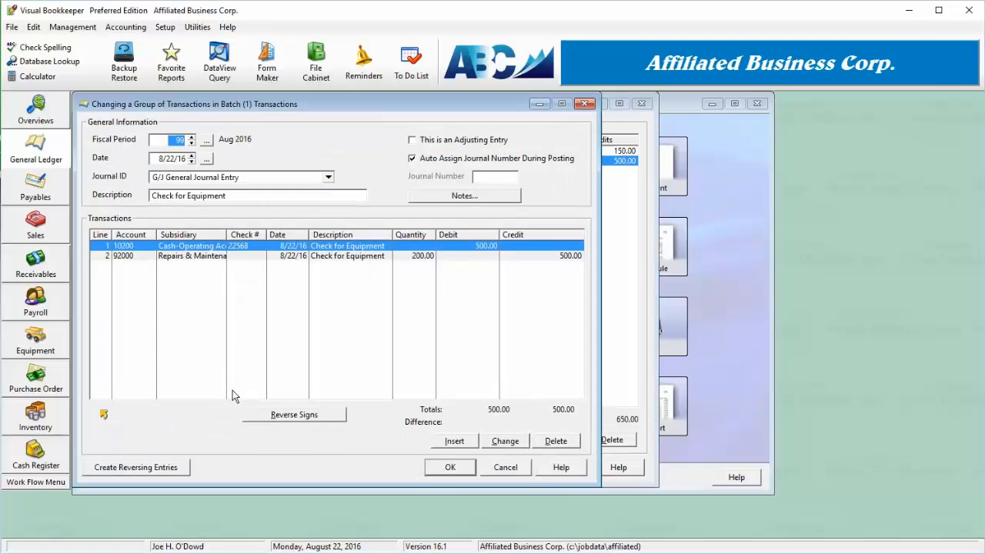
click(448, 468)
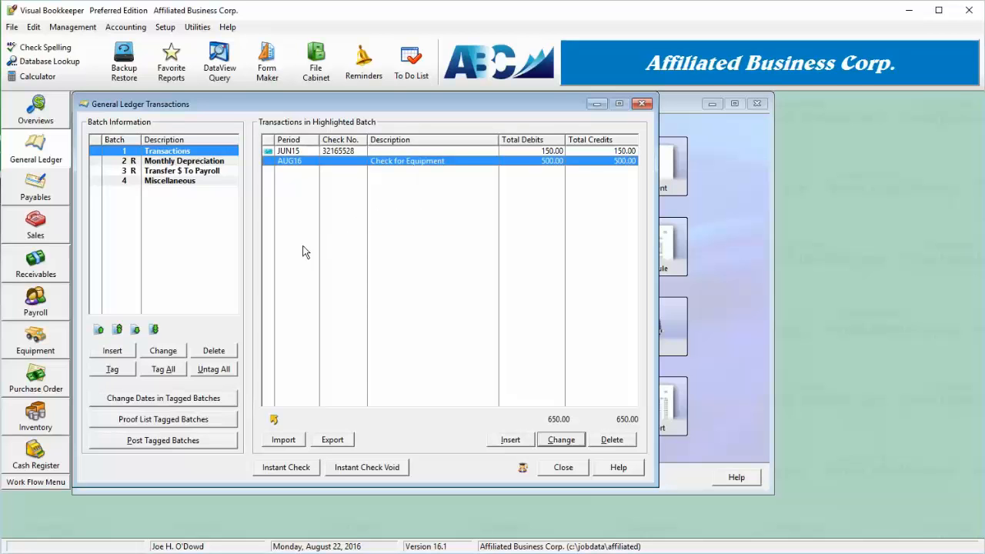
click(178, 400)
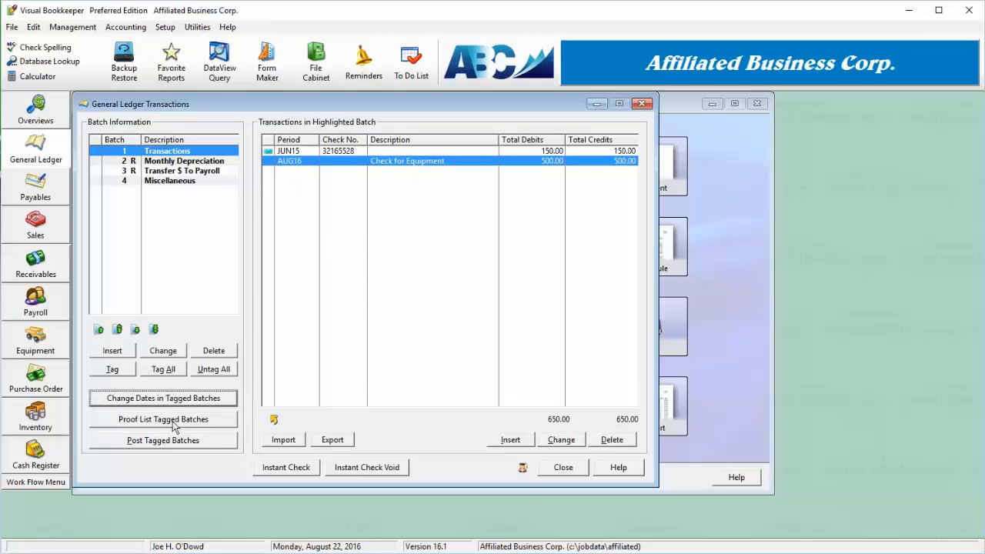
click(179, 421)
click(181, 442)
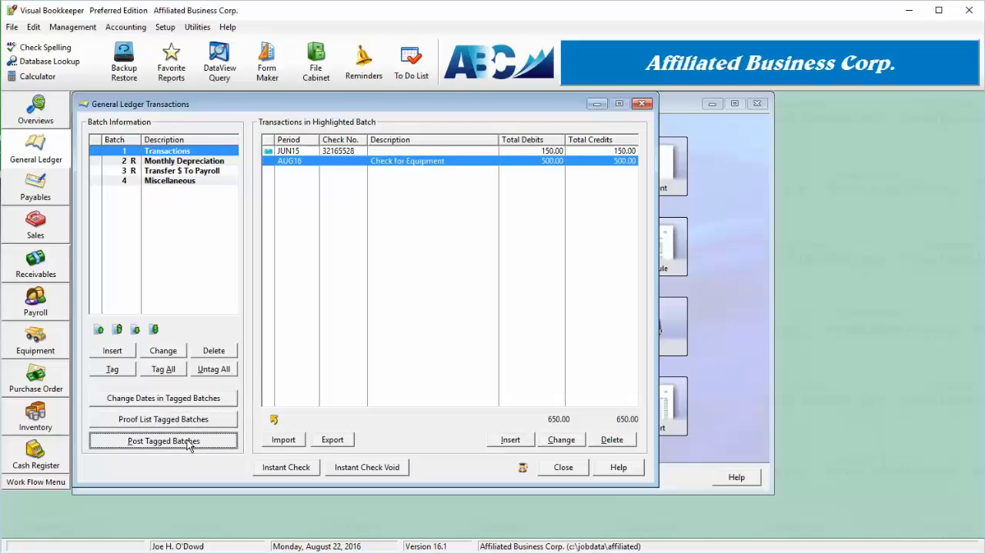
Tag batch 1 Transactions and change its dates to fiscal period 99 and transaction date 8/22/16
click(99, 153)
click(154, 400)
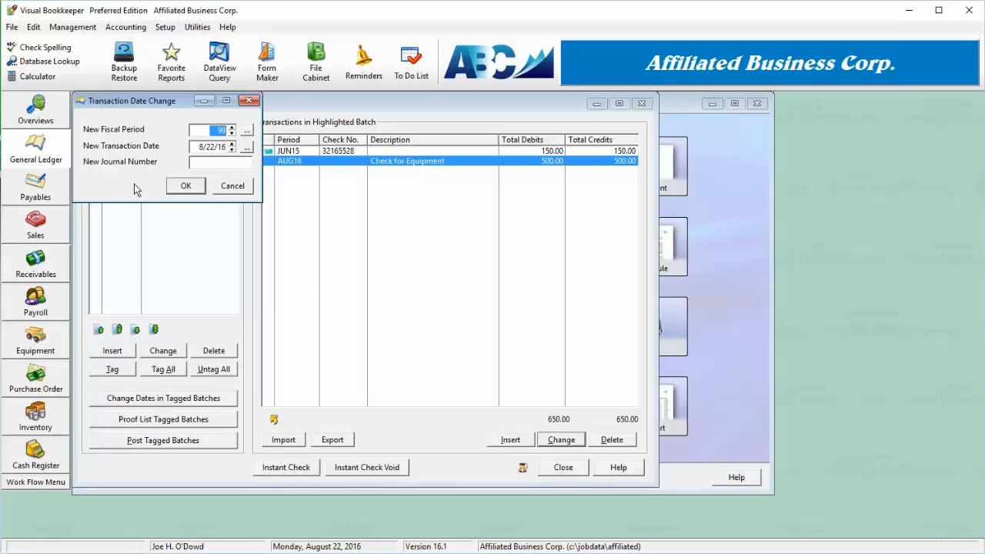
click(184, 188)
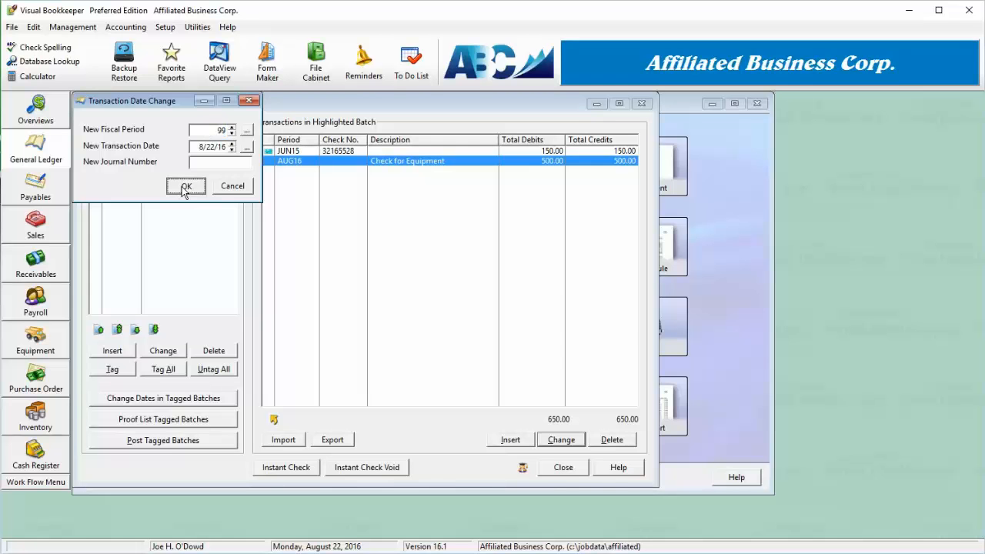
click(185, 189)
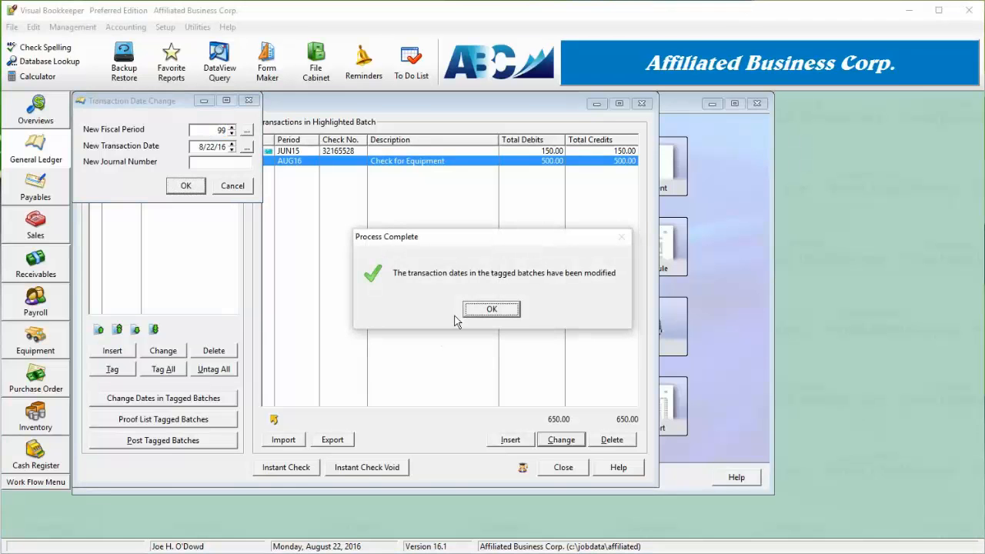
click(491, 310)
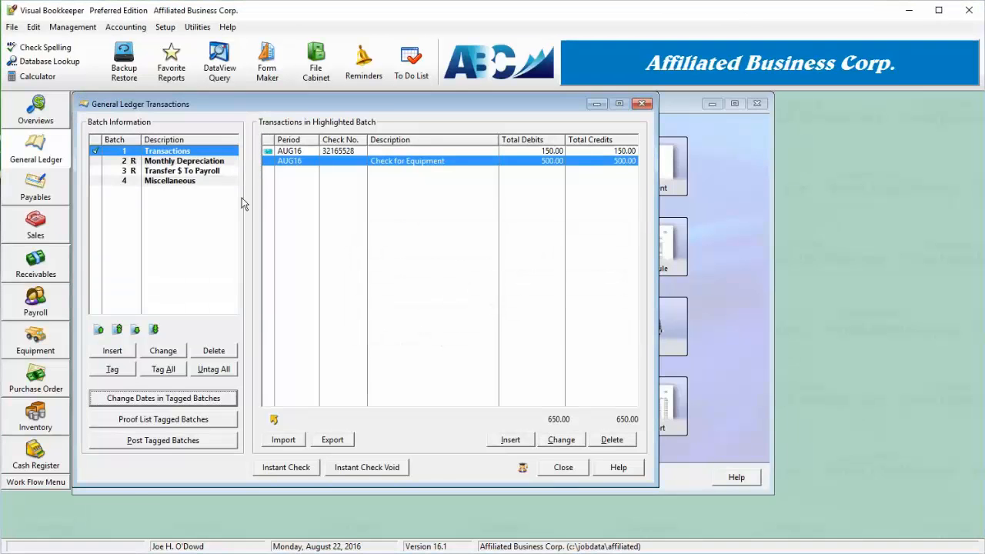
Preview the Standard Report proof listing for the tagged batch, exit without printing and close the report list
click(141, 421)
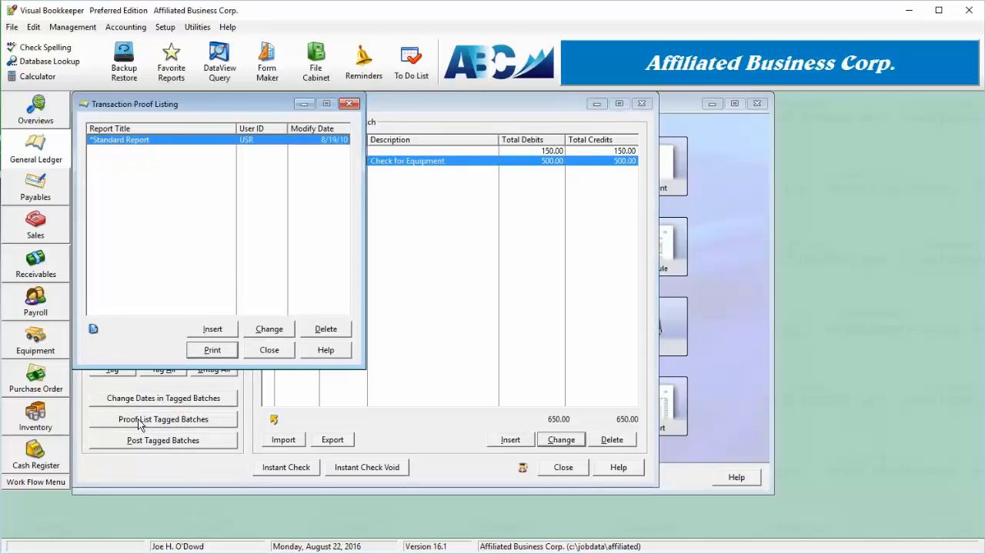
click(279, 333)
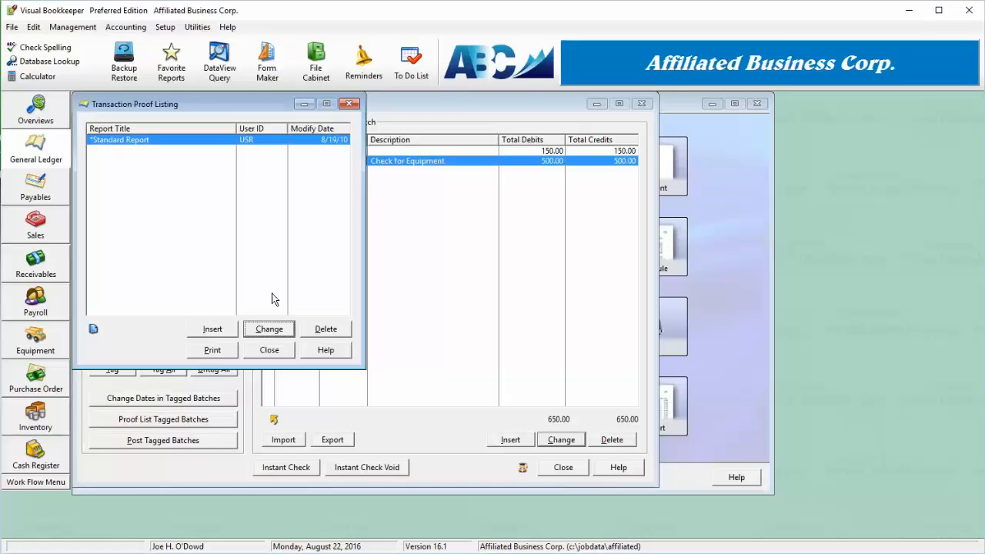
click(214, 352)
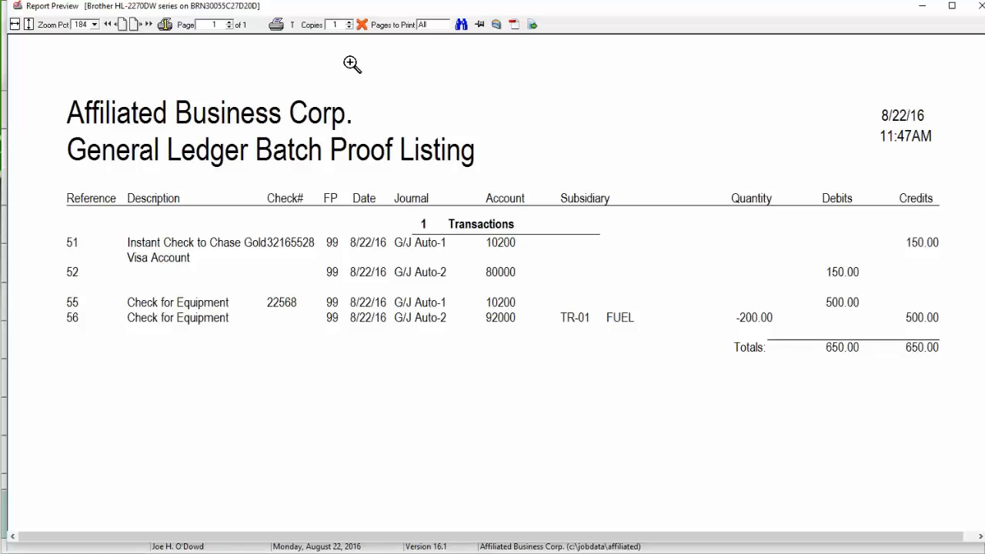
click(361, 26)
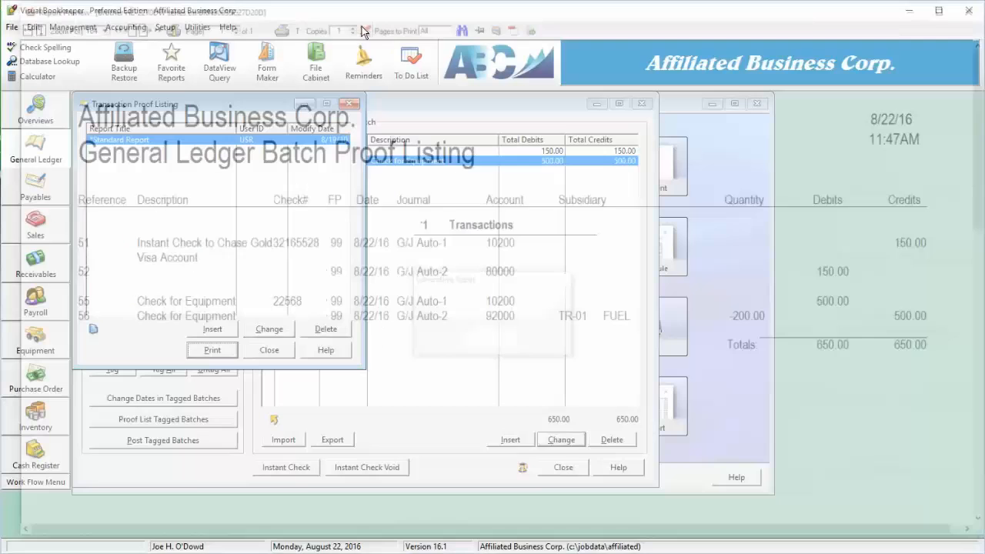
click(254, 349)
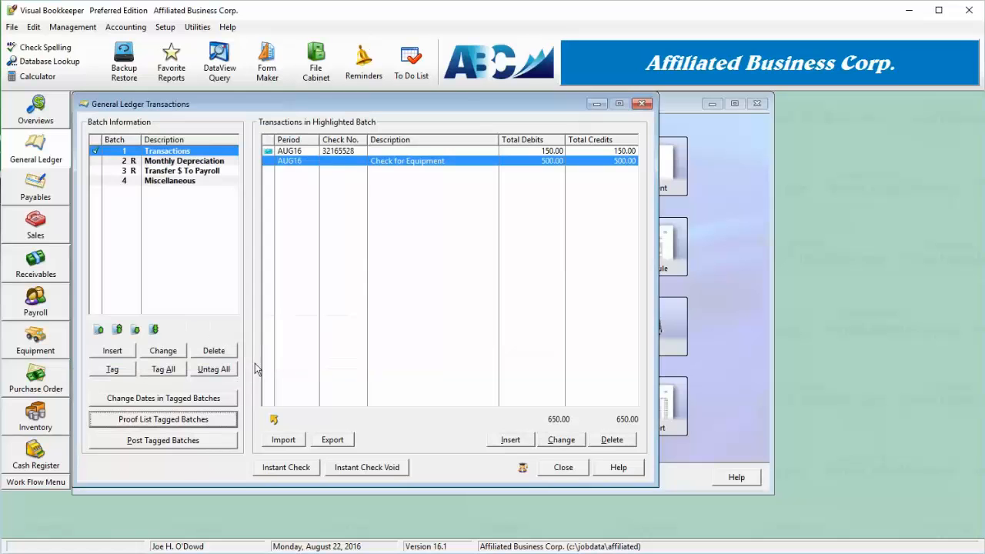
Post the tagged batch including its unprinted instant check, exit the posting summary without printing and undo the posting
click(187, 440)
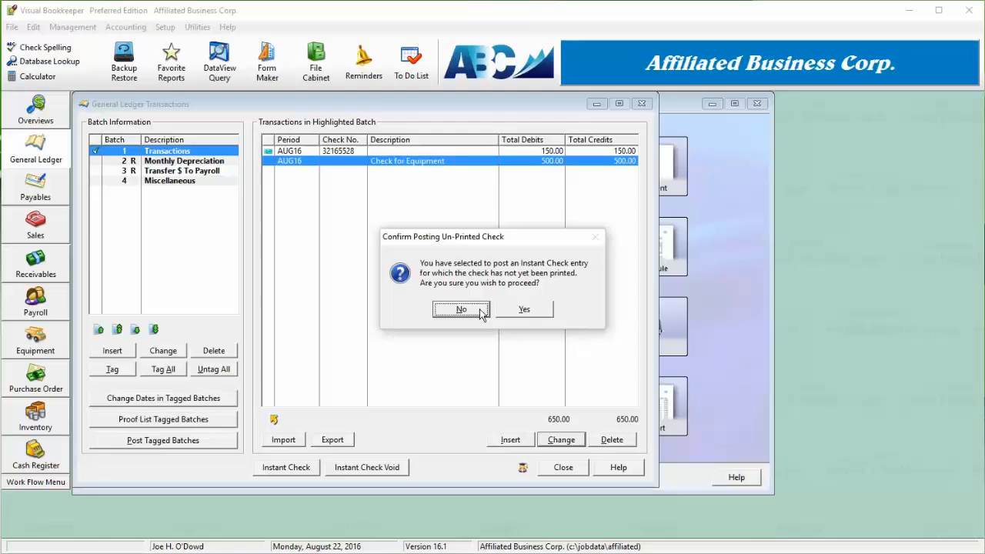
click(518, 310)
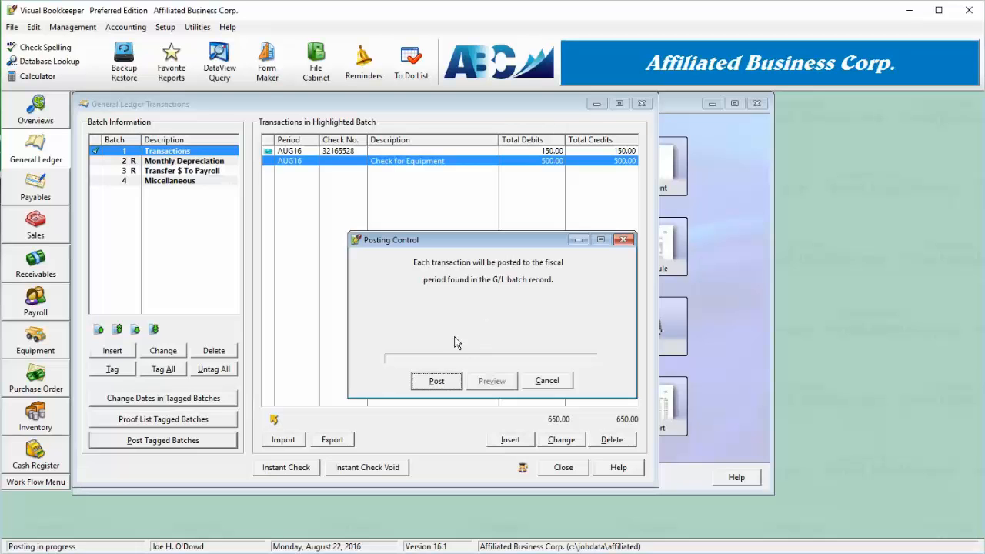
click(438, 384)
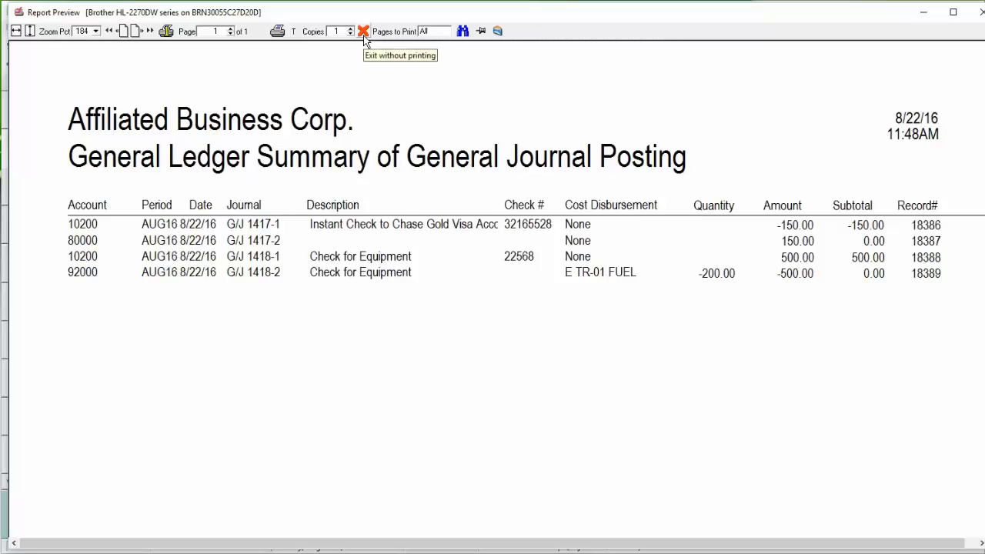
click(363, 35)
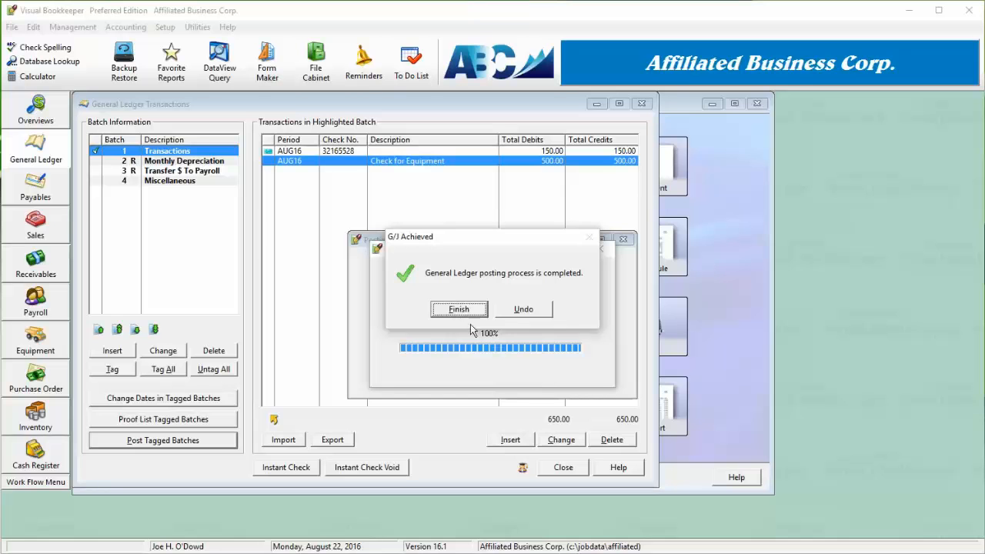
click(525, 312)
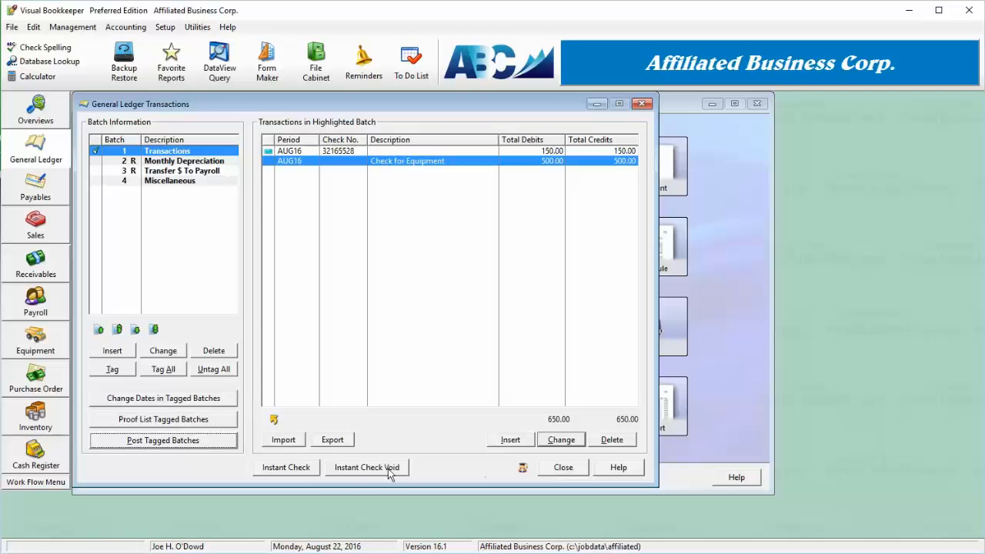
Close the General Ledger Transactions window and return to the General Ledger work flow
click(285, 468)
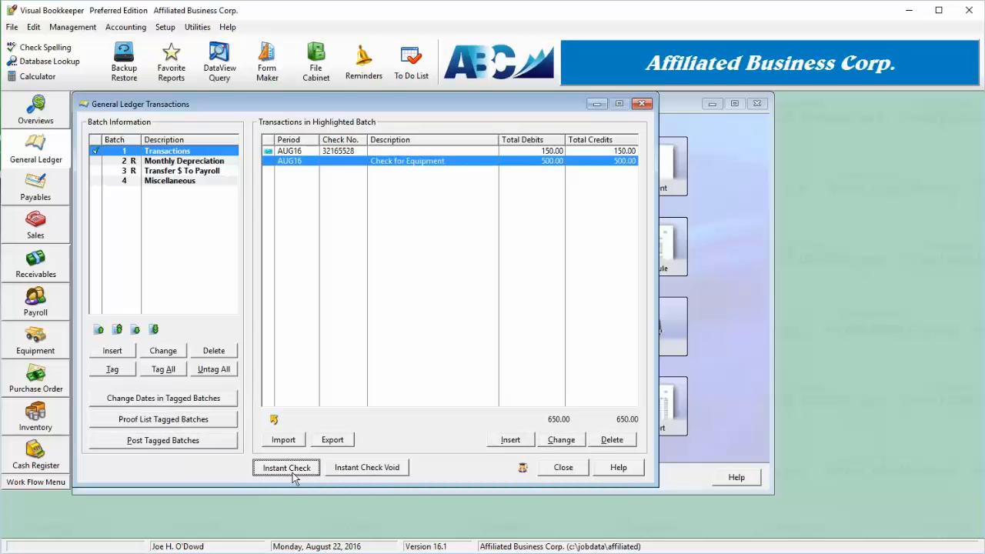
click(562, 468)
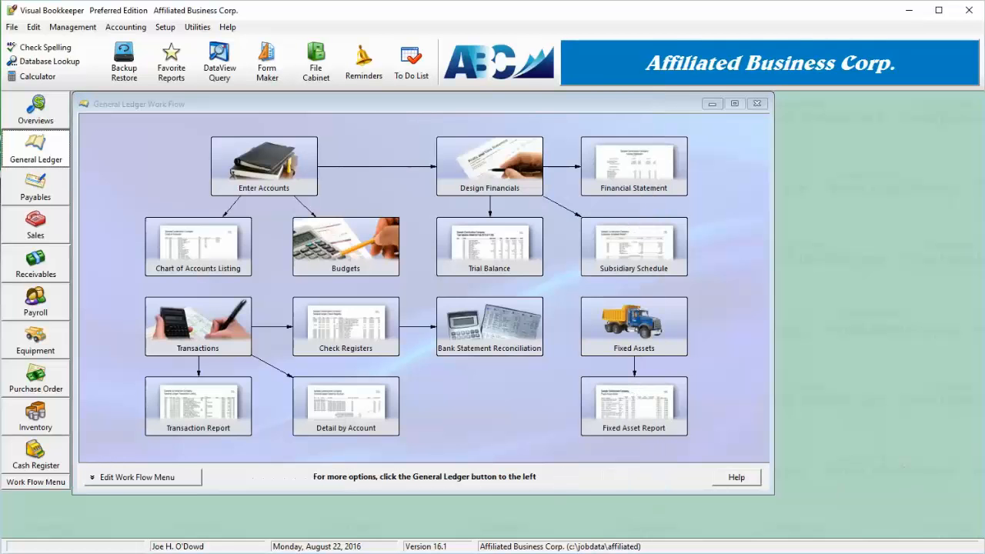